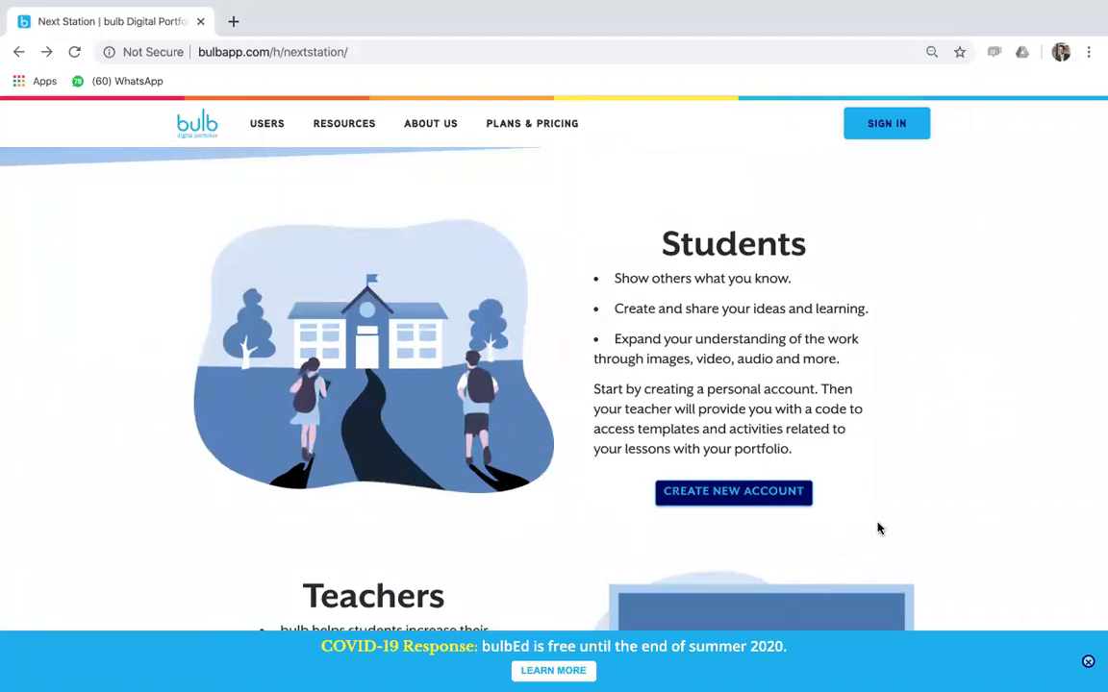
- Scroll to the Students section and open the Create New Account sign-up form
scroll(865, 528, "down", 1)
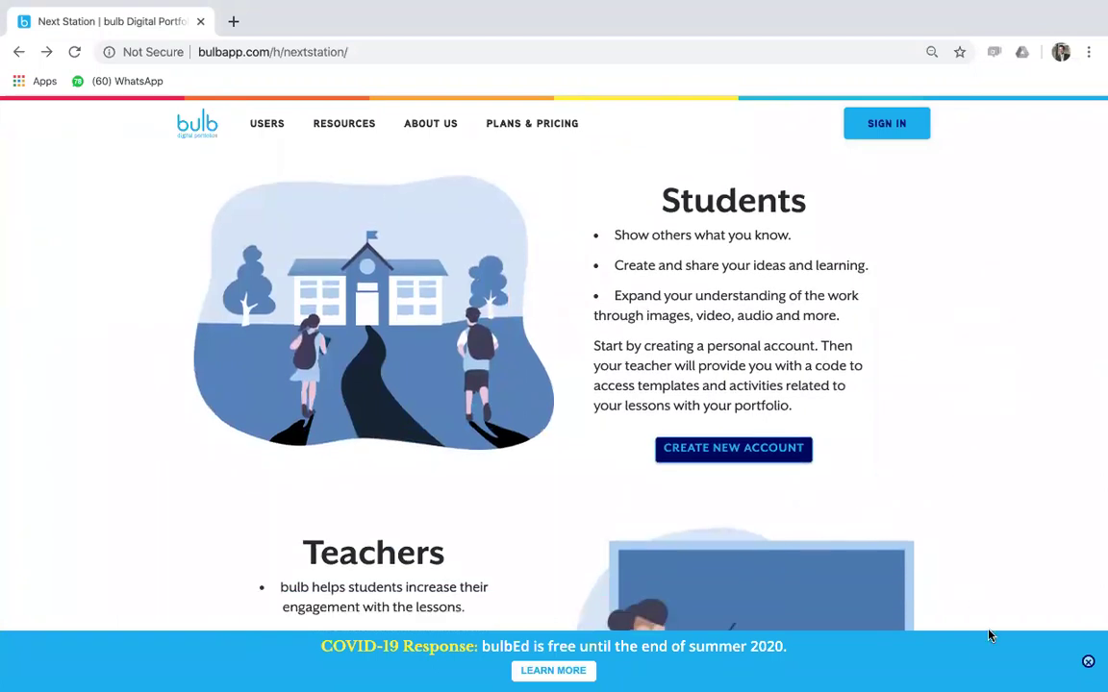
left_click(762, 461)
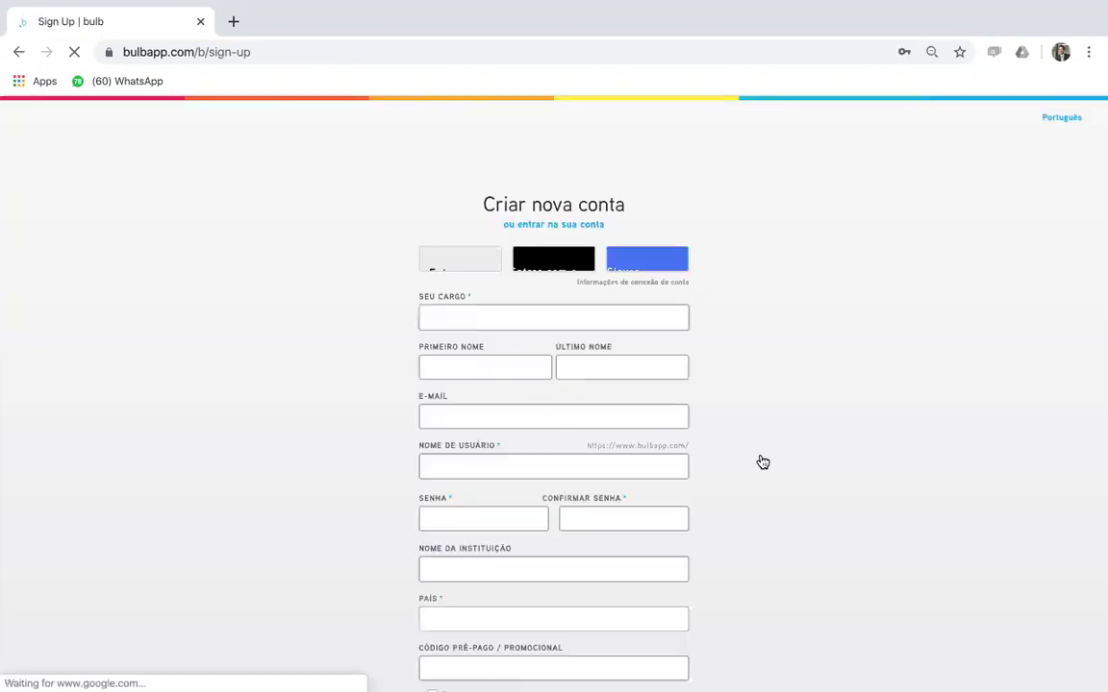
- Set the account role in SEU CARGO to Estudante
scroll(763, 463, "down", 3)
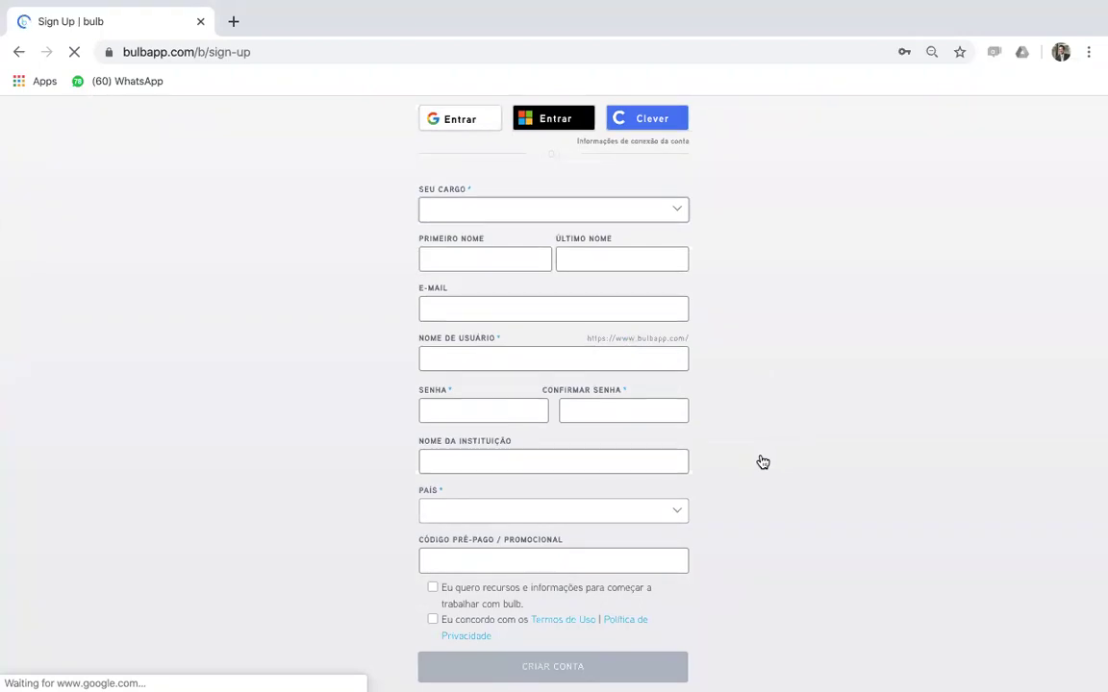
left_click(678, 211)
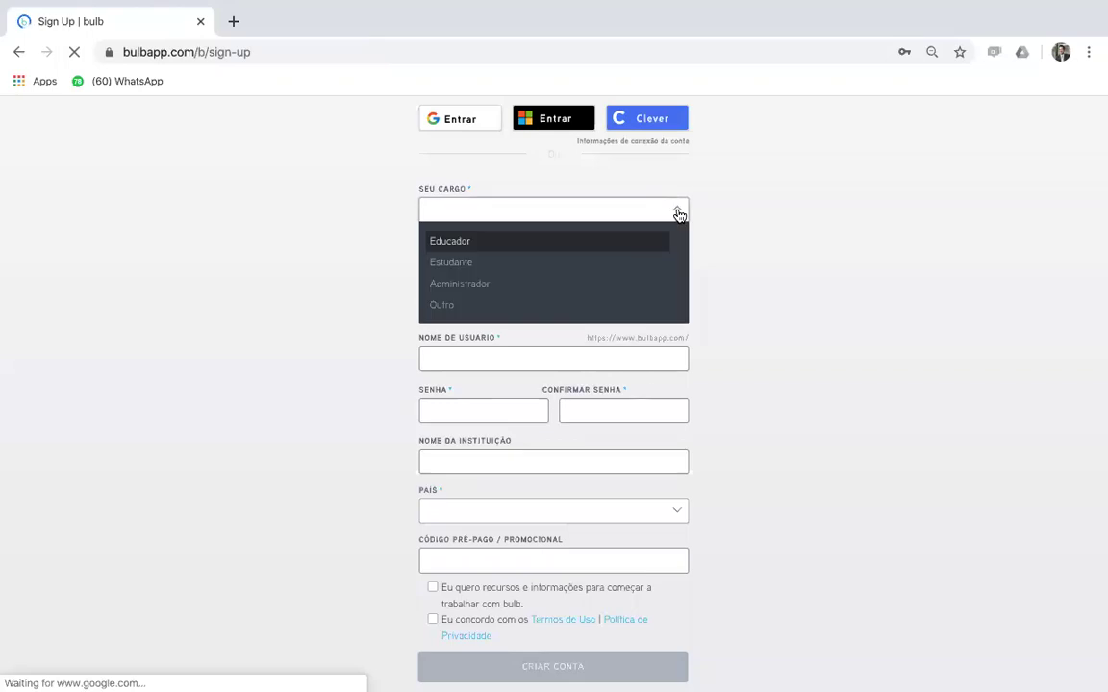
left_click(461, 260)
- Fill in first name Aluno and last name NextStation
left_click(461, 258)
type("Aluno")
left_click(621, 259)
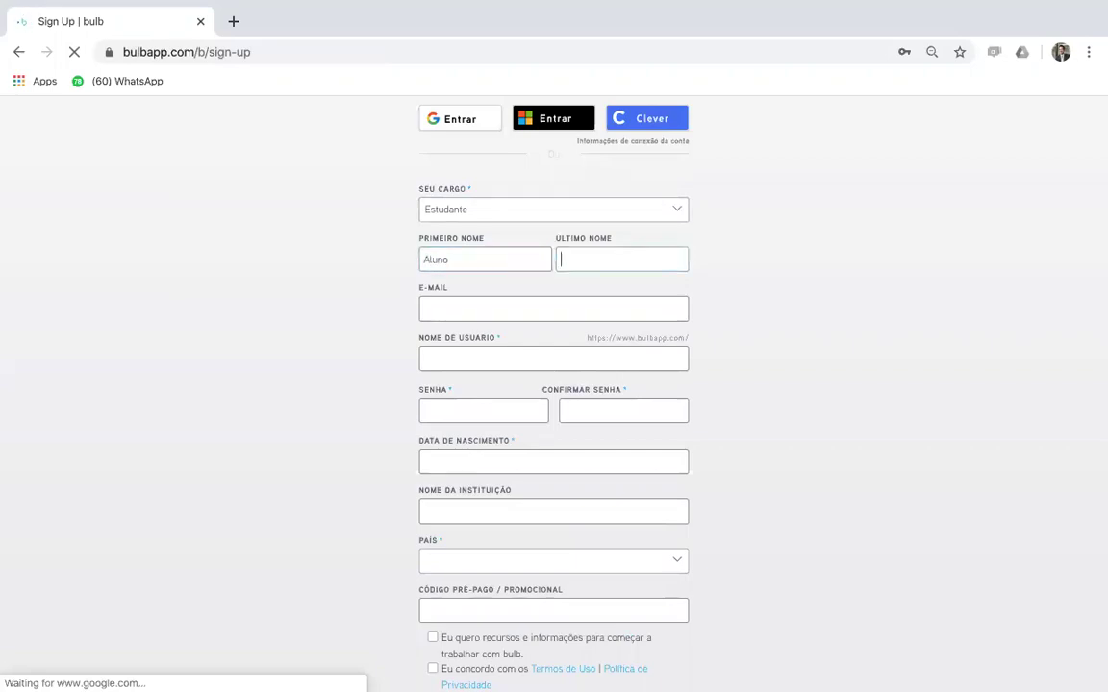
type("n")
key("BackSpace")
type("NextSaation")
left_click(426, 313)
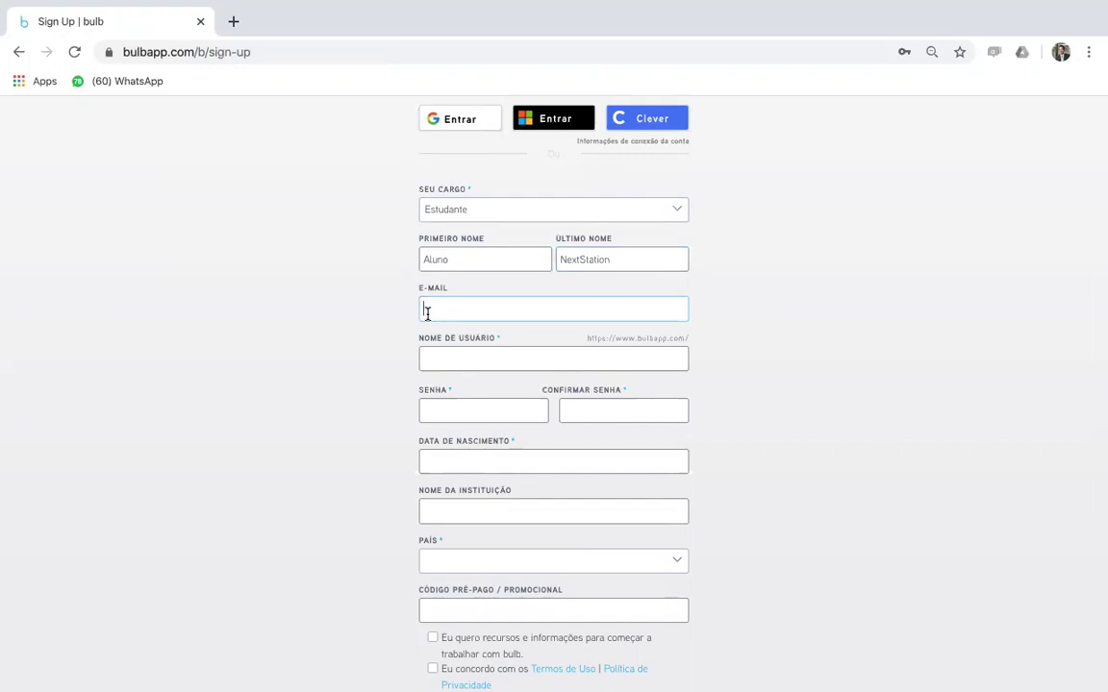
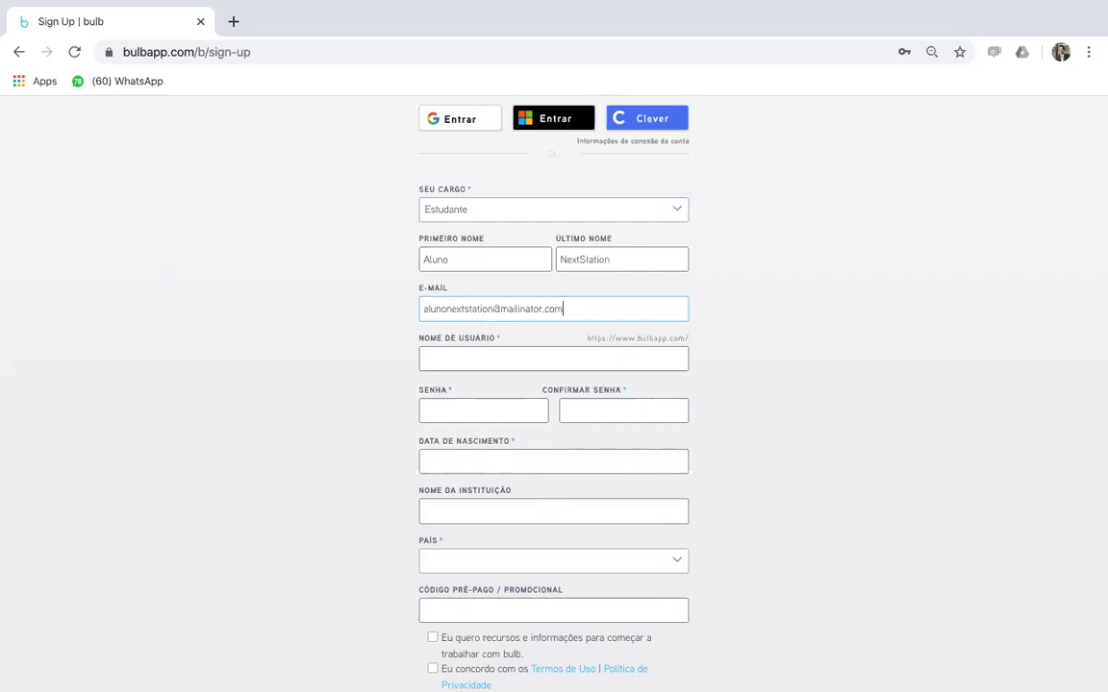
- Enter the student's e-mail address in the E-MAIL field
left_click(429, 355)
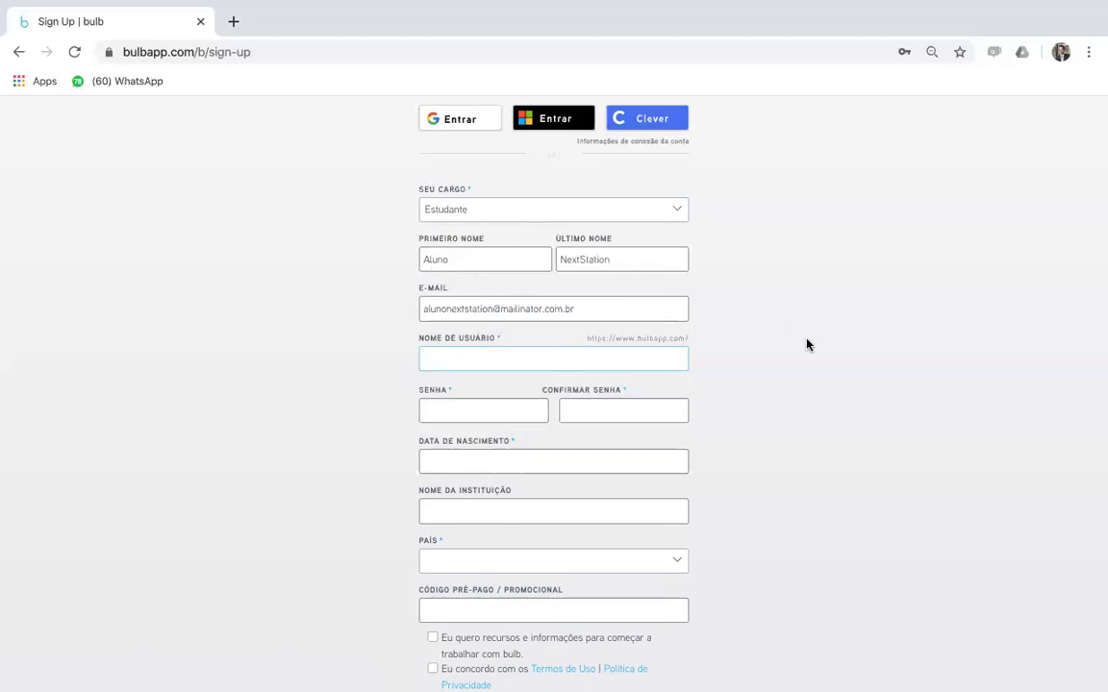
- Enter the username, then type the account password in Senha and Confirmar Senha
type("alunons2020")
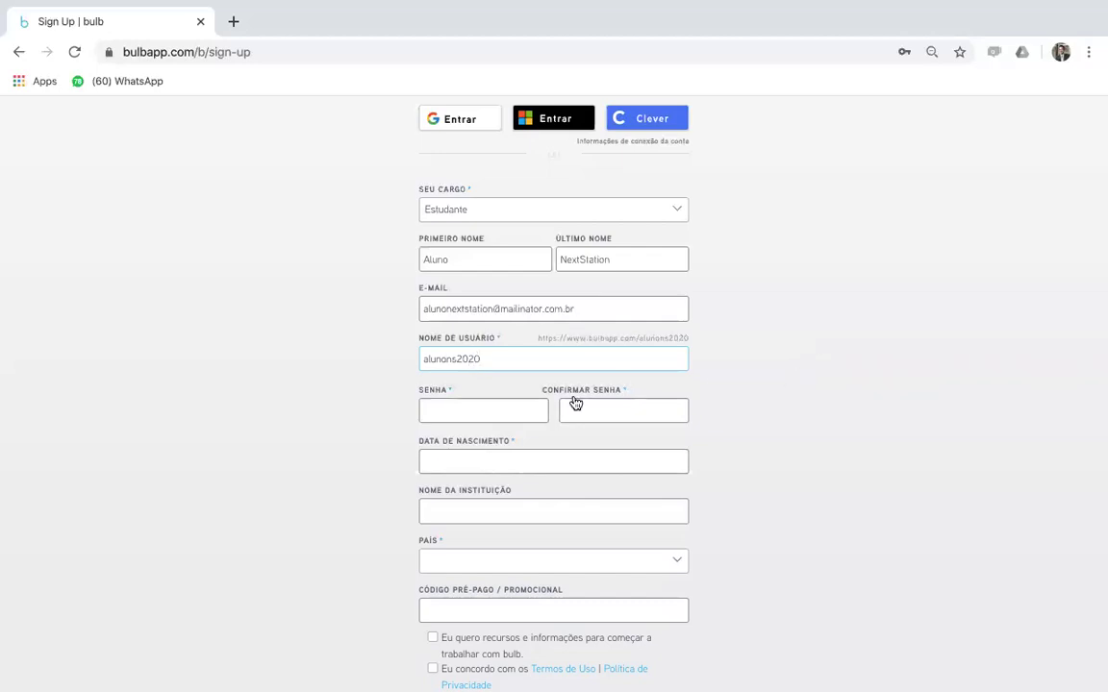
left_click(457, 406)
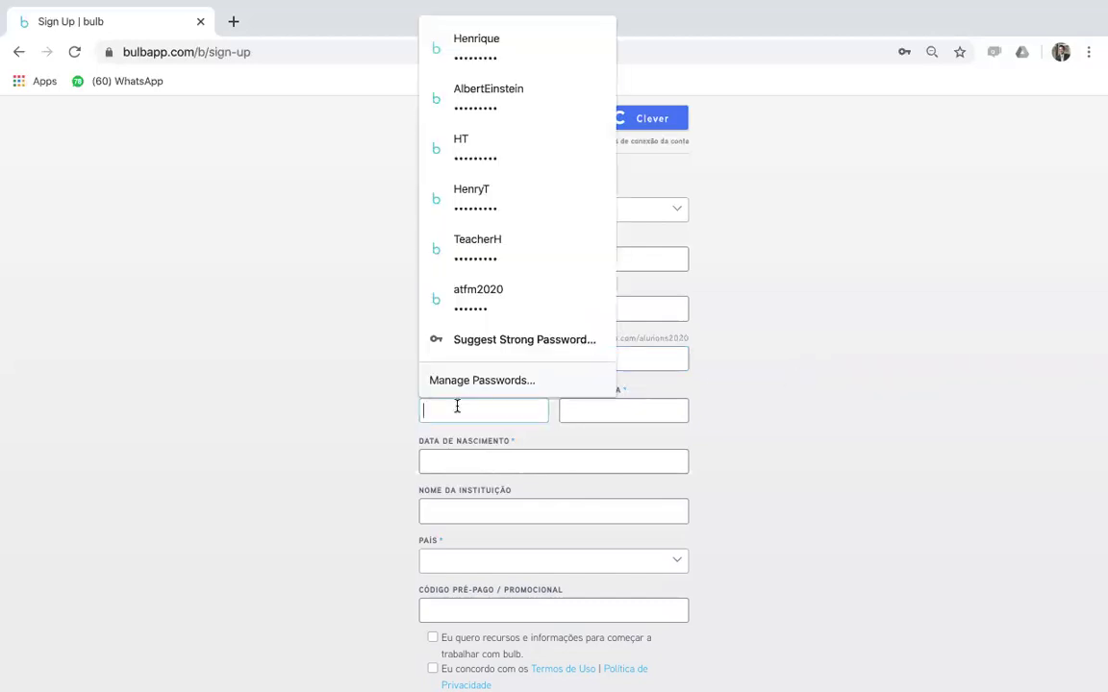
type("*********")
left_click(573, 411)
type("******")
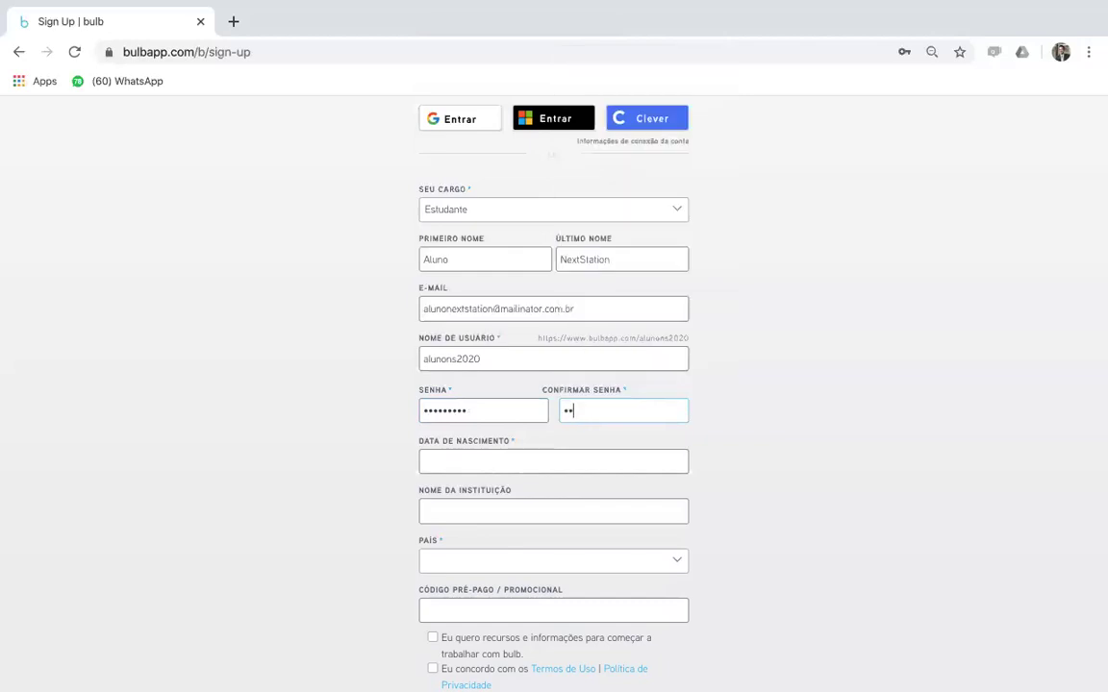
type("***")
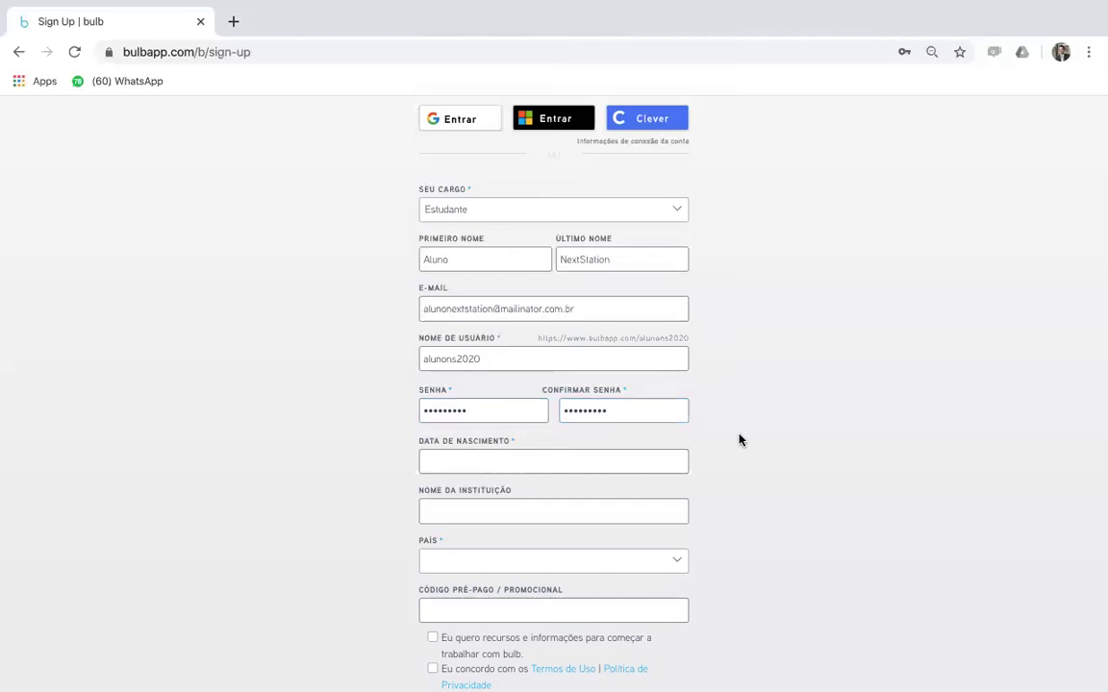
- Enter birth date 22/03/2012, institution Escola Next Station, and country Brazil
left_click(469, 462)
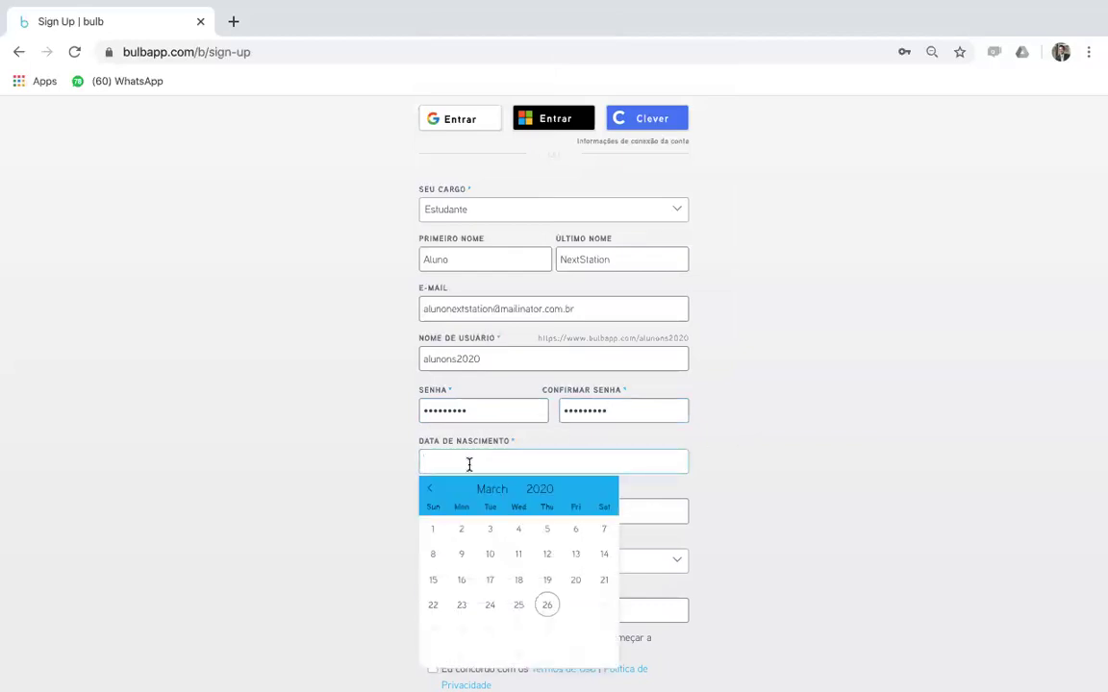
type("22/03/2012")
left_click(661, 509)
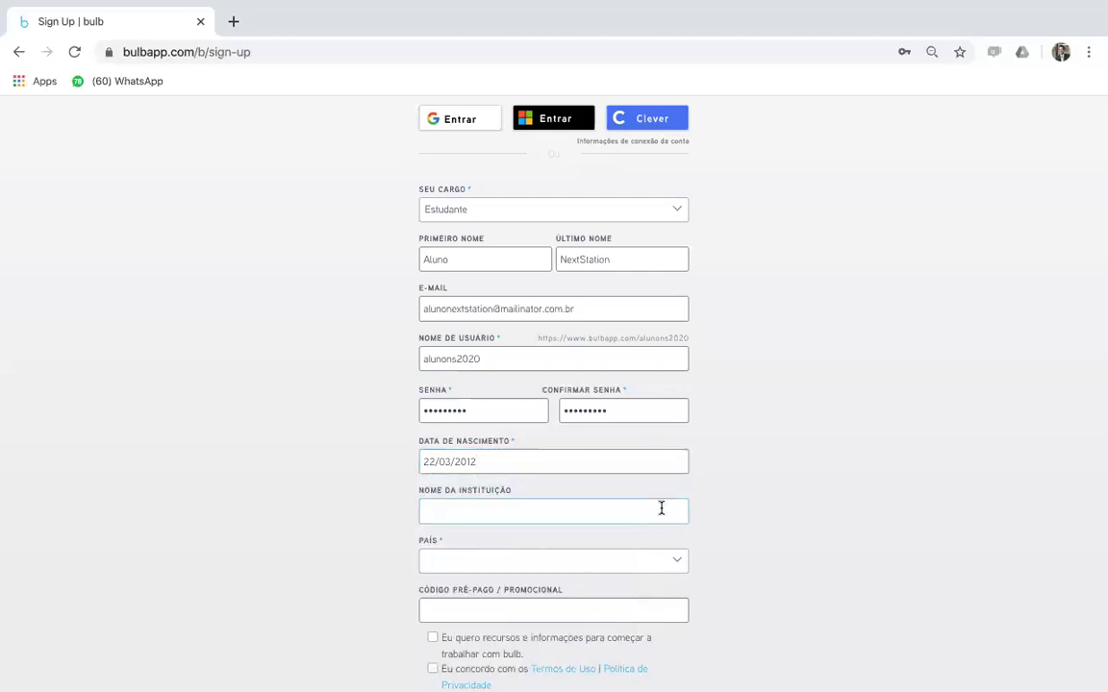
type("Escola Next Station")
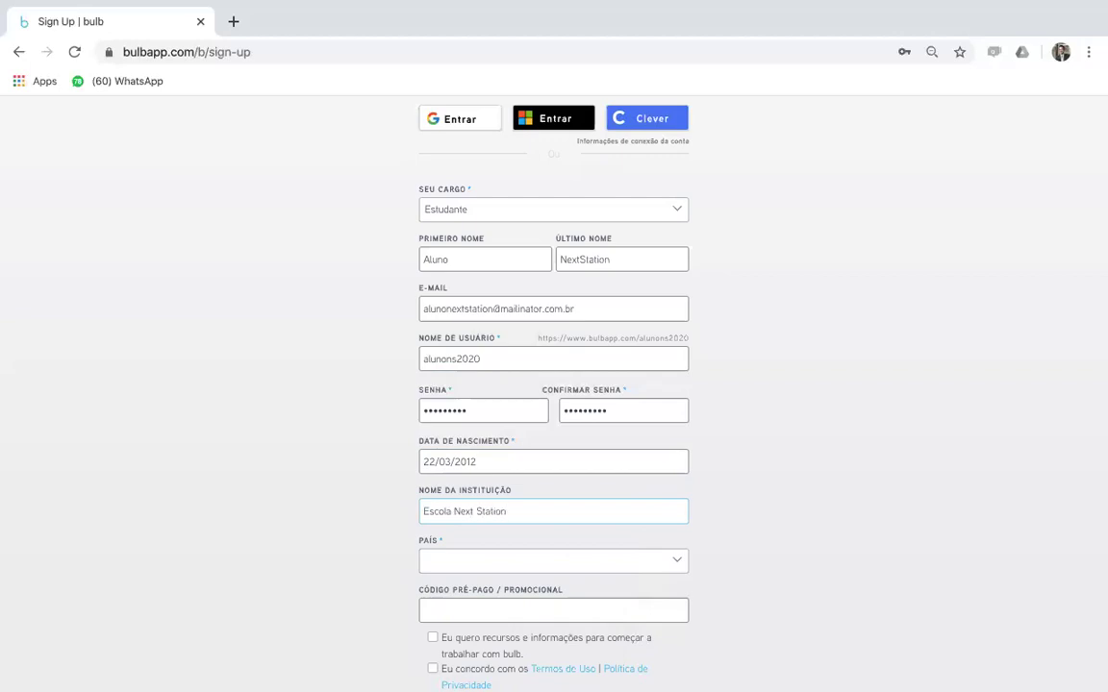
left_click(634, 561)
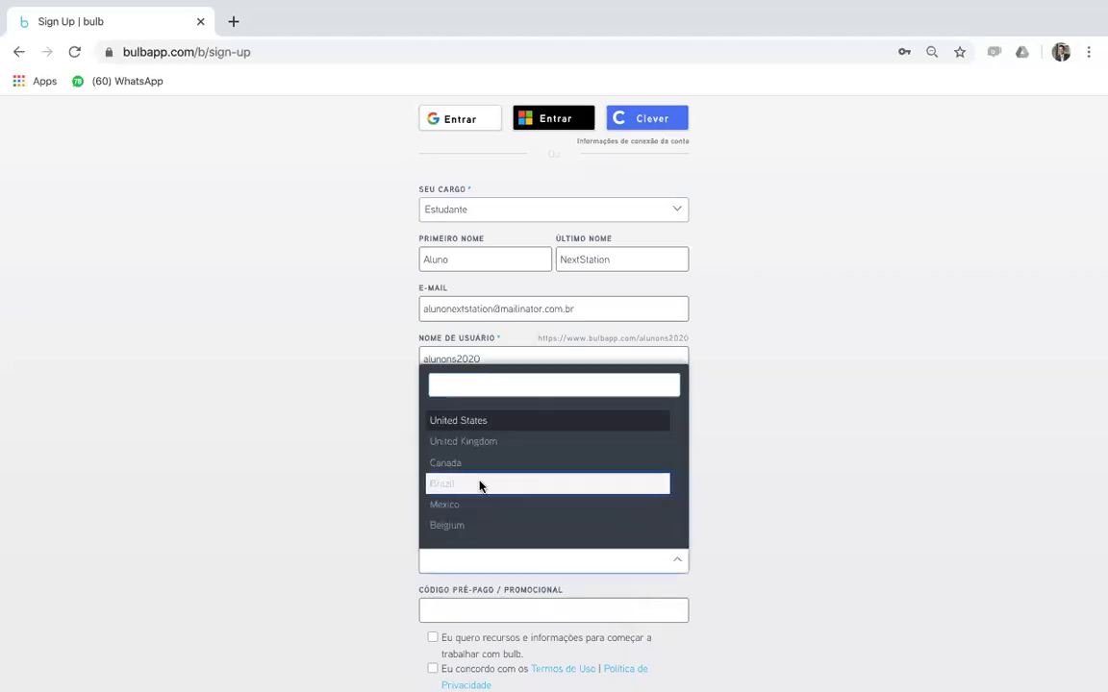
left_click(481, 484)
scroll(673, 490, "down", 1)
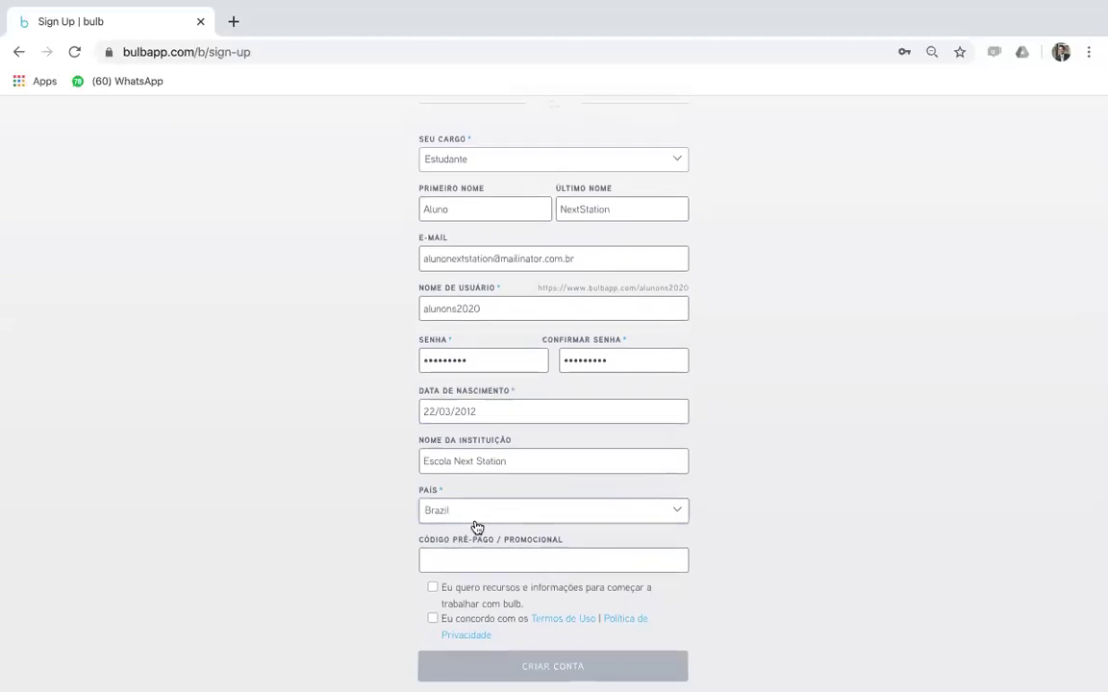
- Enter the promotional code, accept the Termos de Uso, and submit with CRIAR CONTA
left_click(443, 564)
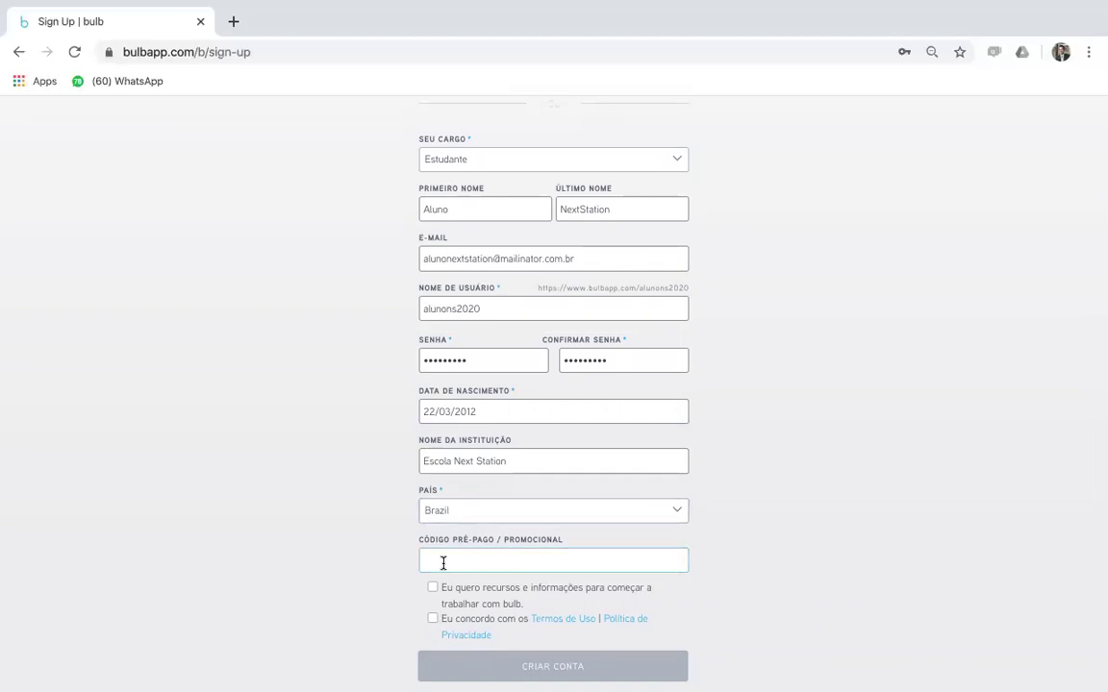
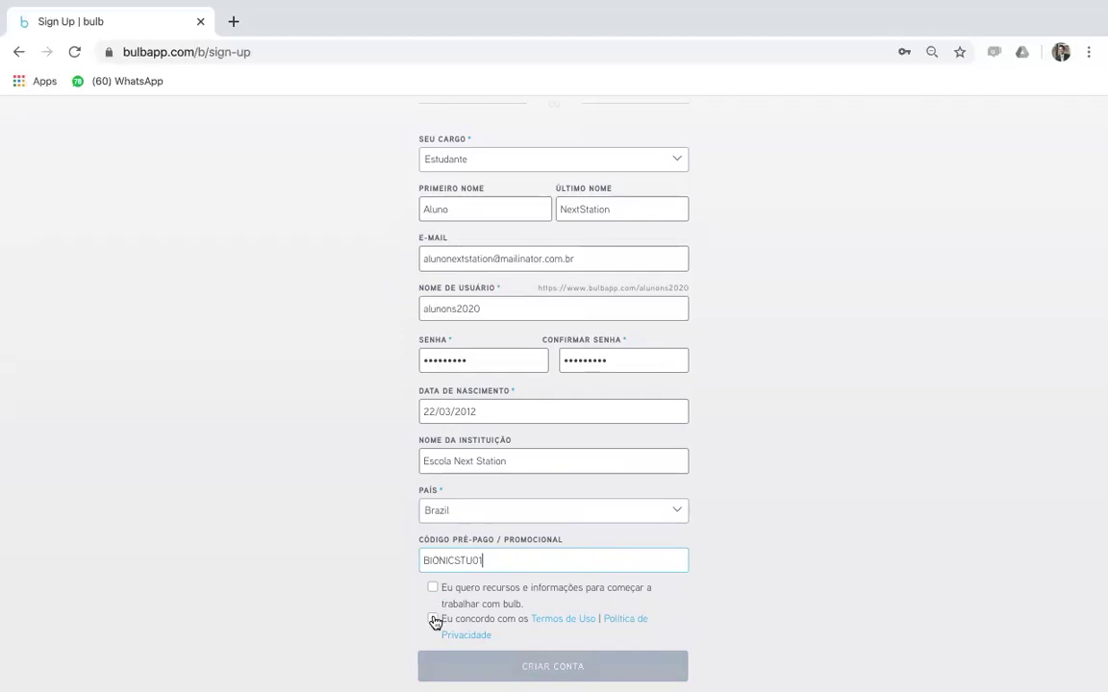
left_click(433, 619)
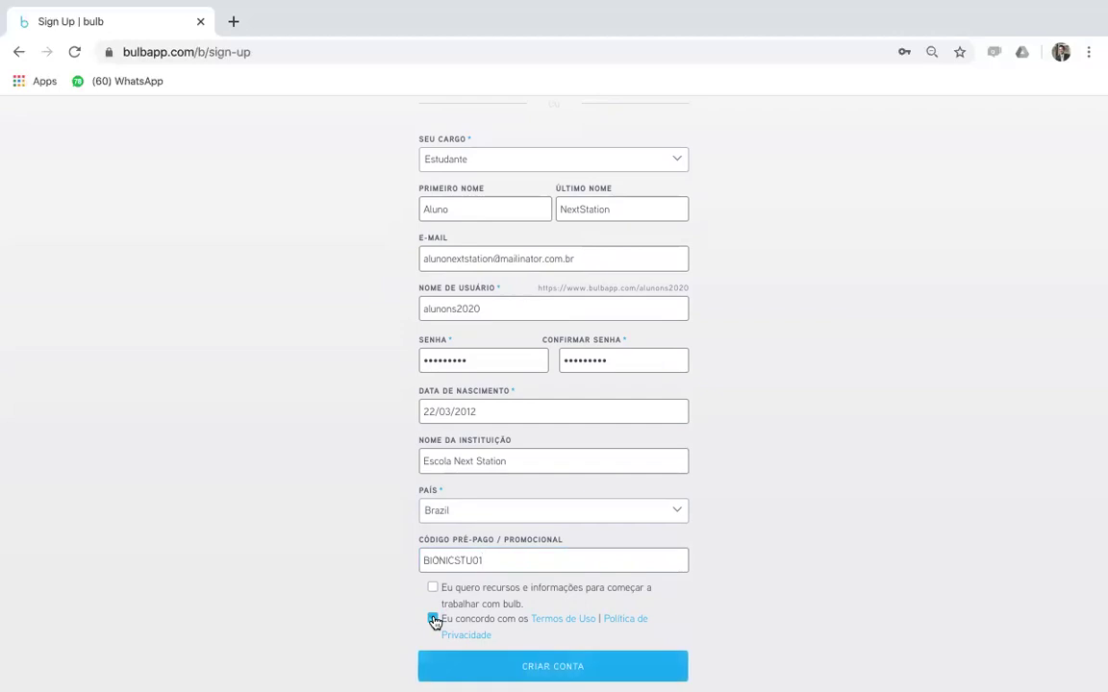
left_click(543, 670)
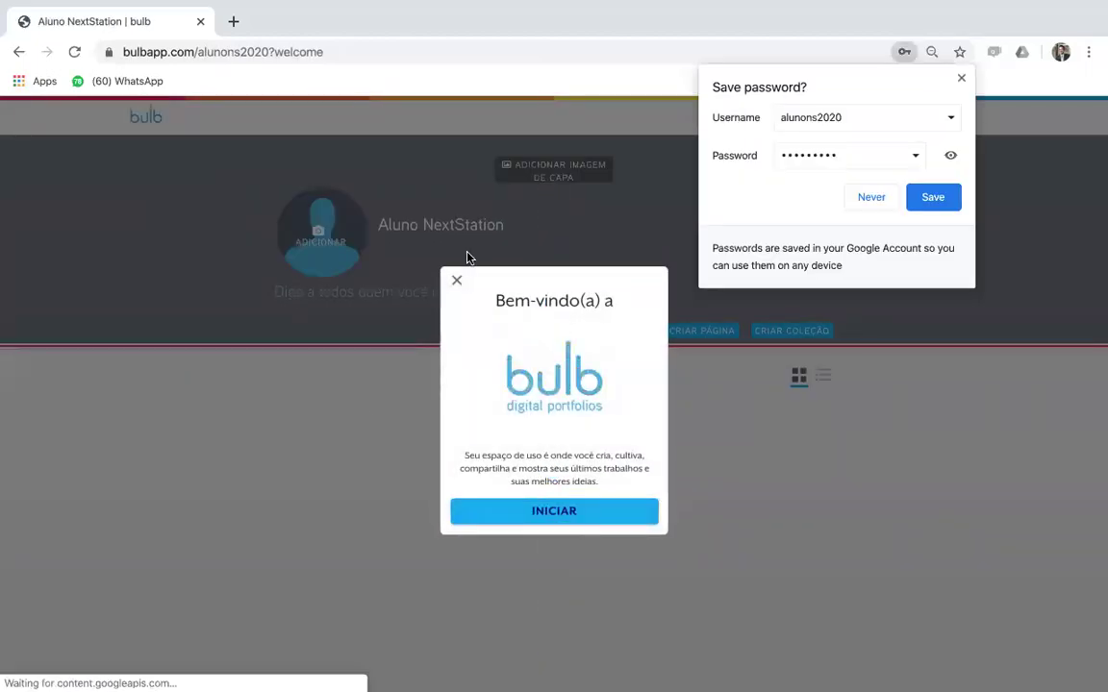
- Save the password in Chrome, dismiss the Bem-vindo welcome, and finish the guide
left_click(932, 195)
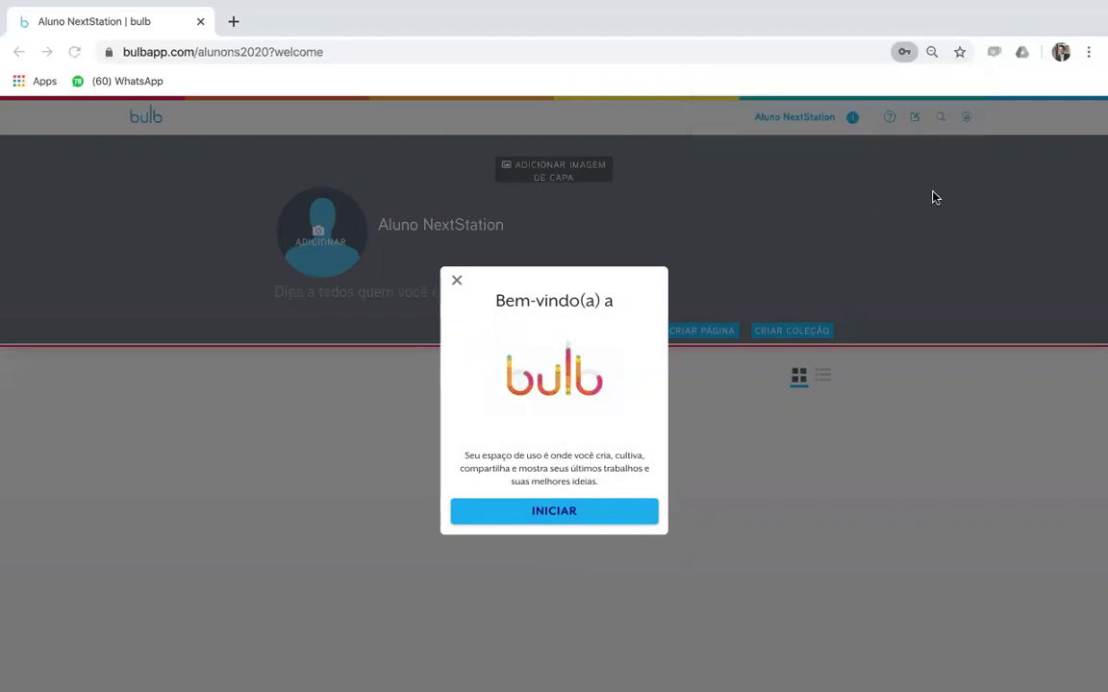
left_click(893, 326)
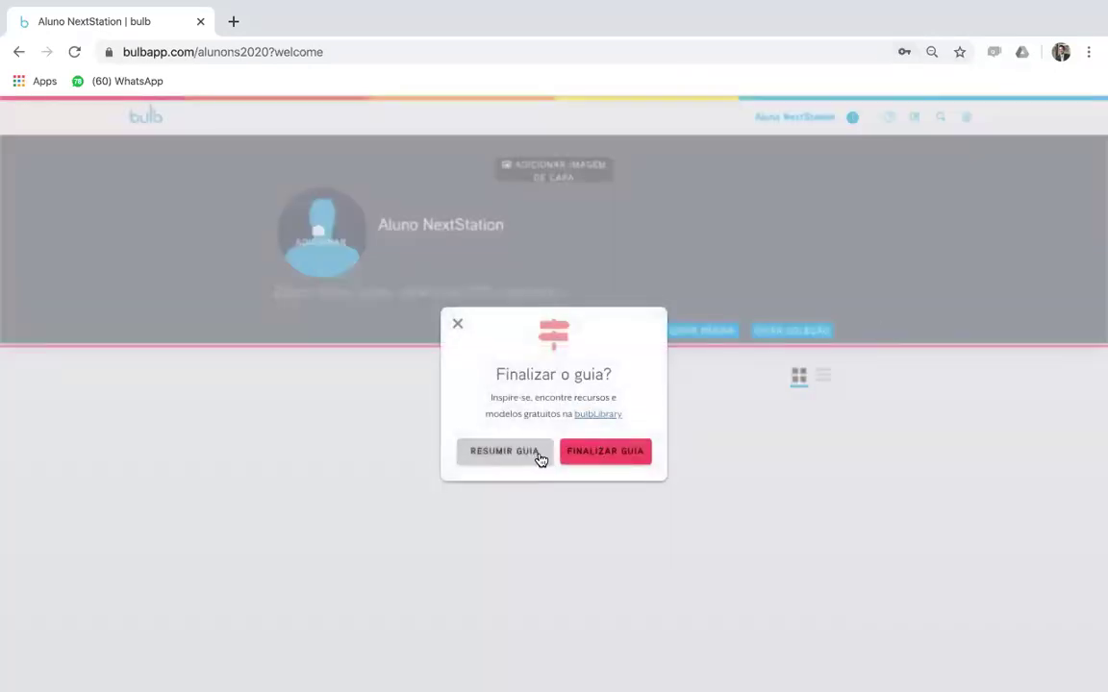
left_click(593, 452)
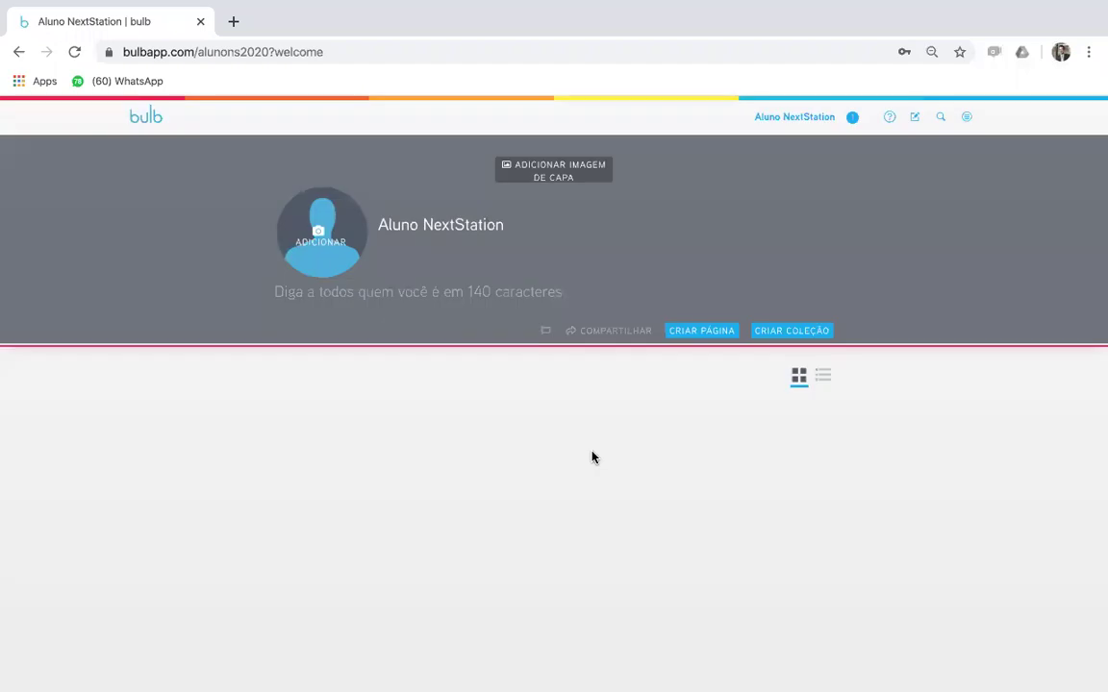